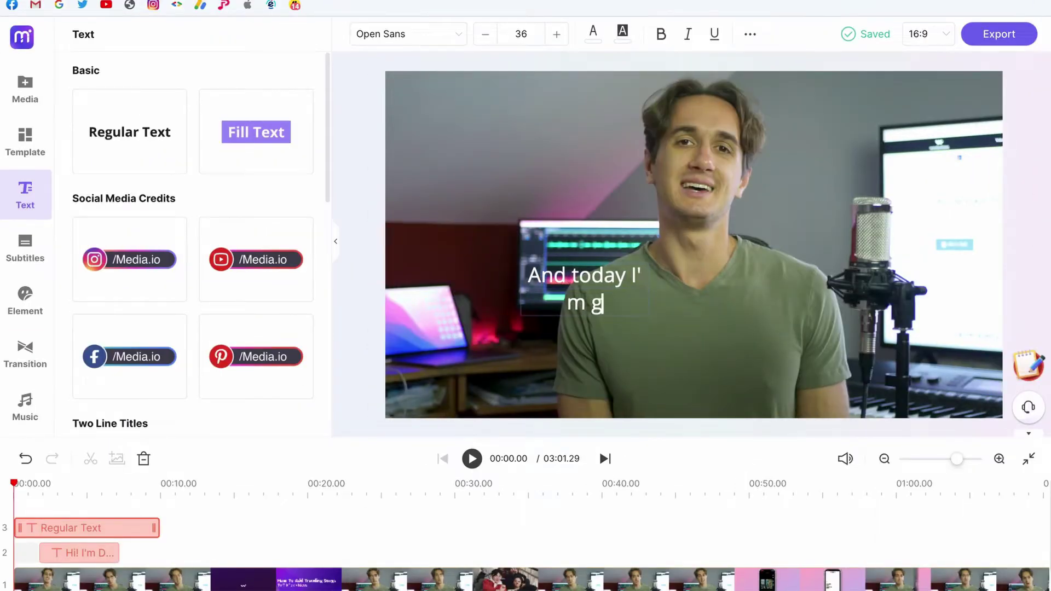
Finish the caption 'And today I'm going to show you' and move its clip to start near 7.8 s.
type("oing")
type(" to s")
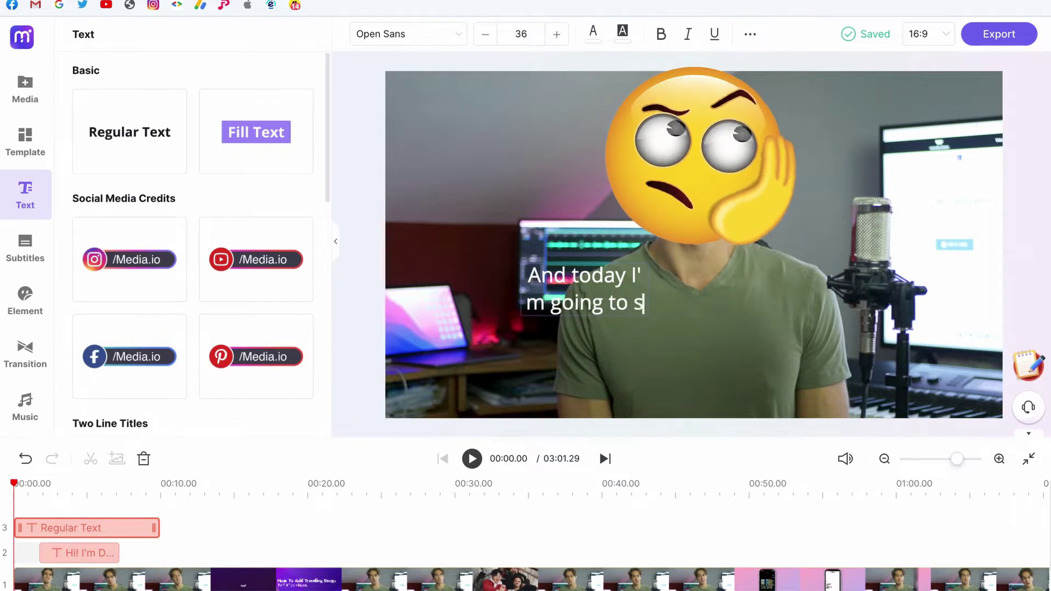
type("how you")
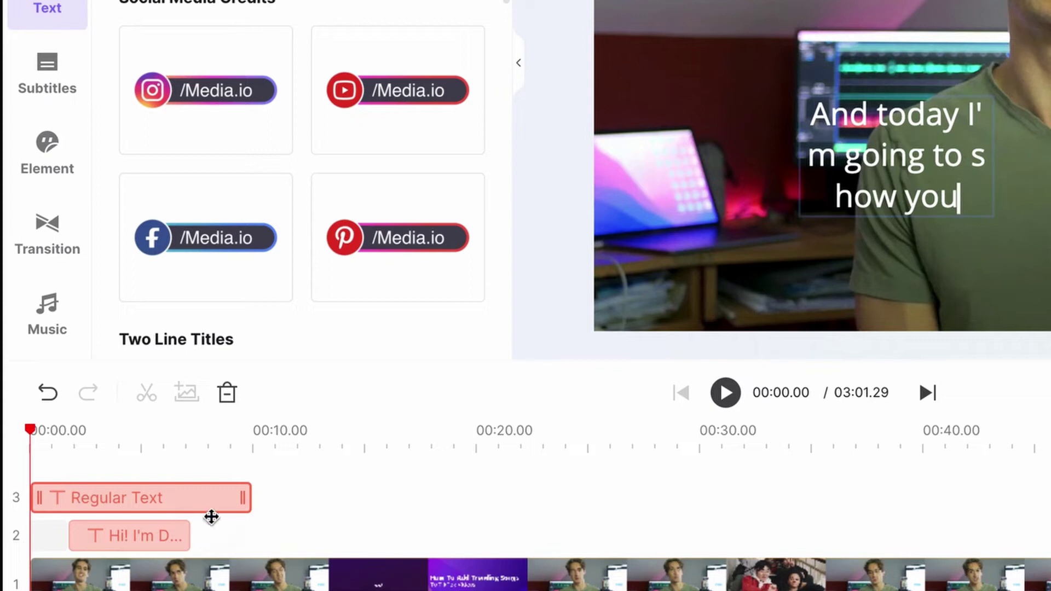
left_click_drag(211, 517, 265, 527)
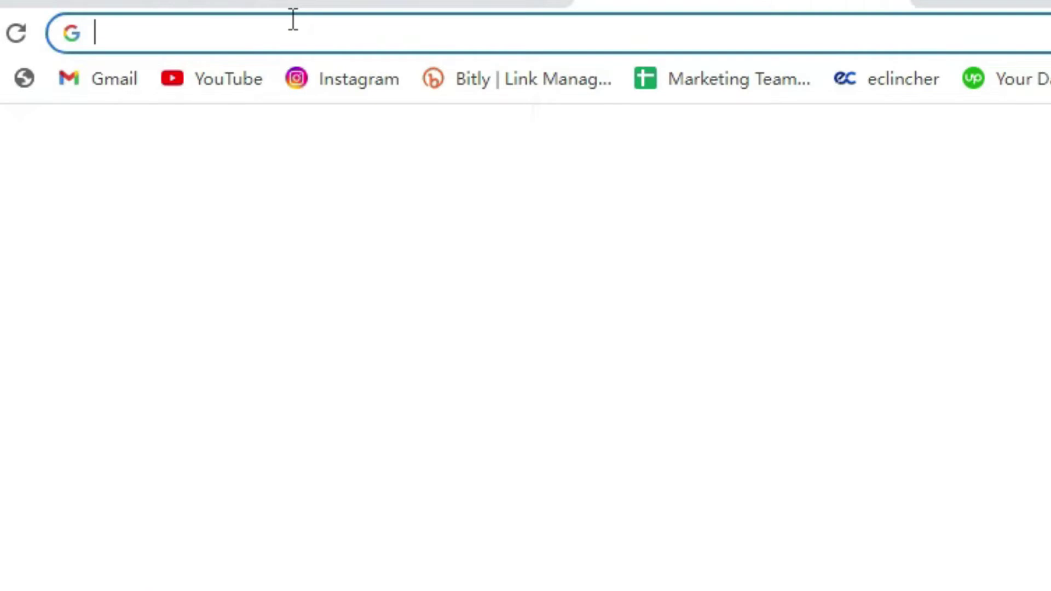
Load media.io from the Chrome address bar.
type("media.i")
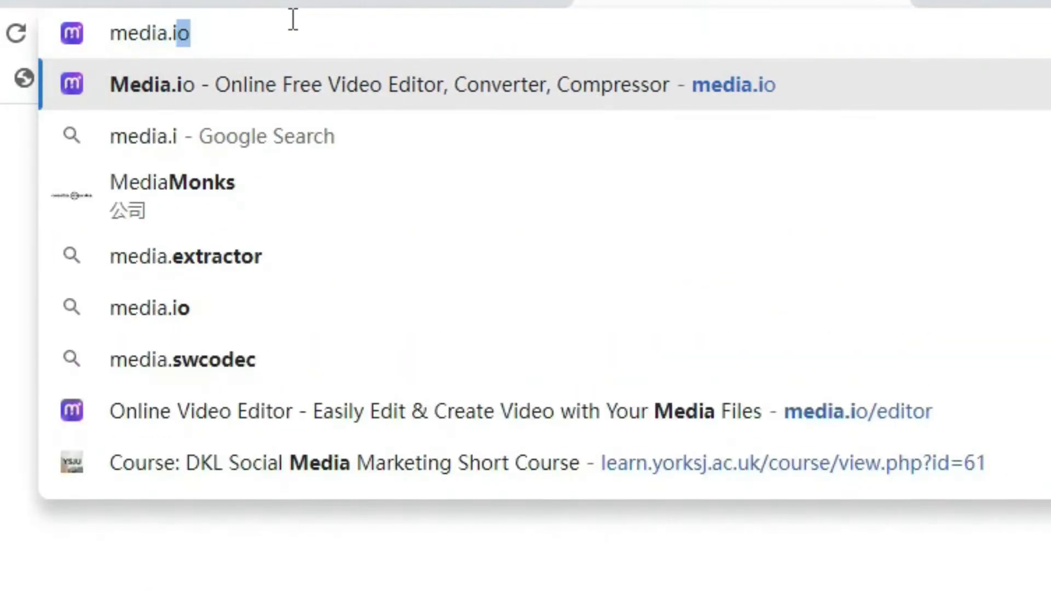
type("o")
key("Return")
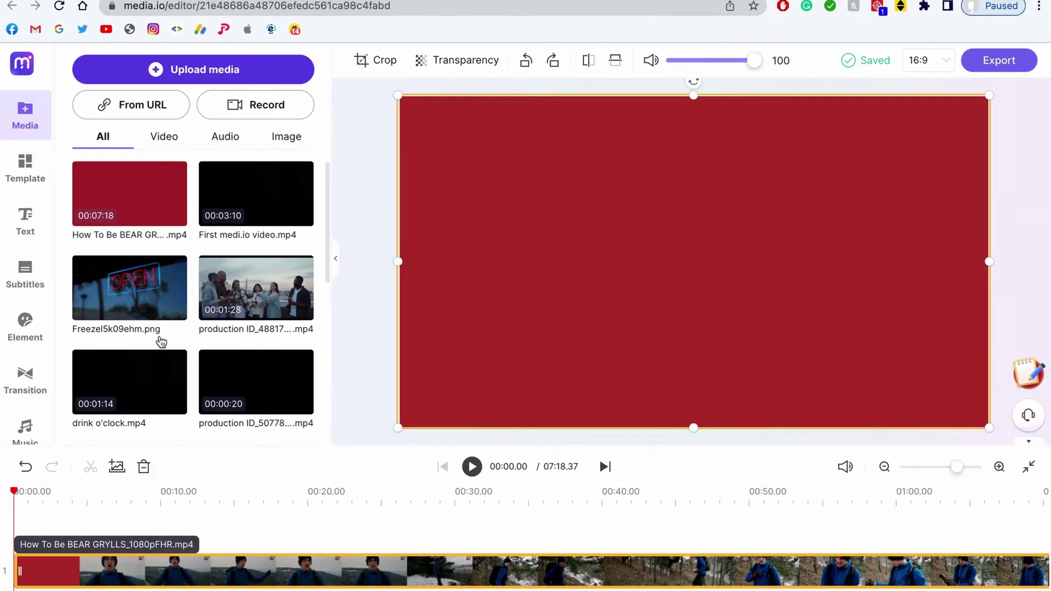
Generate auto-subtitles with English (United States) as the language and Timeline 1 as the source.
left_click(23, 280)
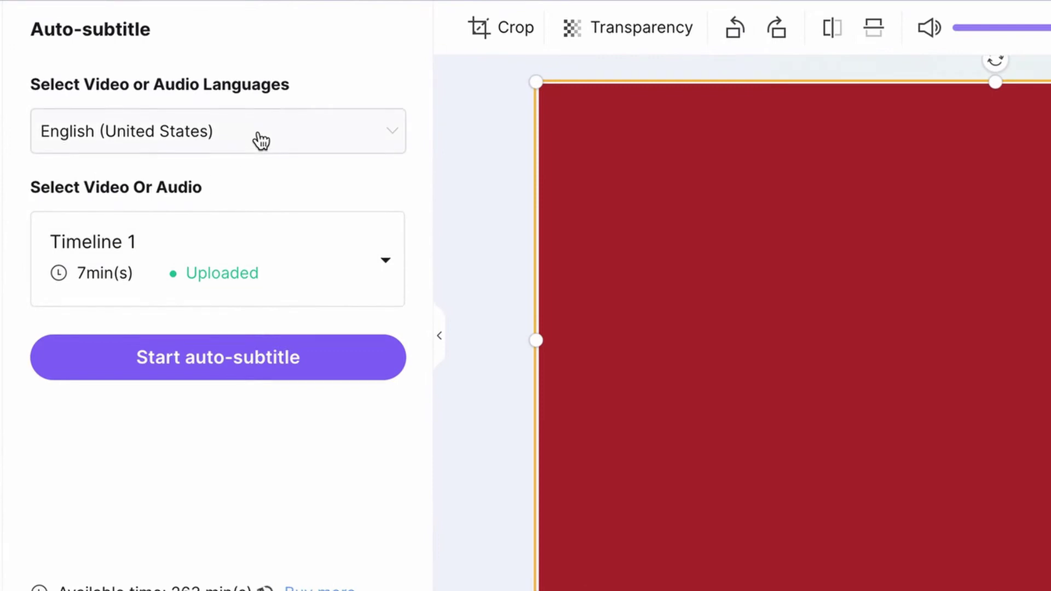
left_click(260, 141)
scroll(234, 234, "up", 5)
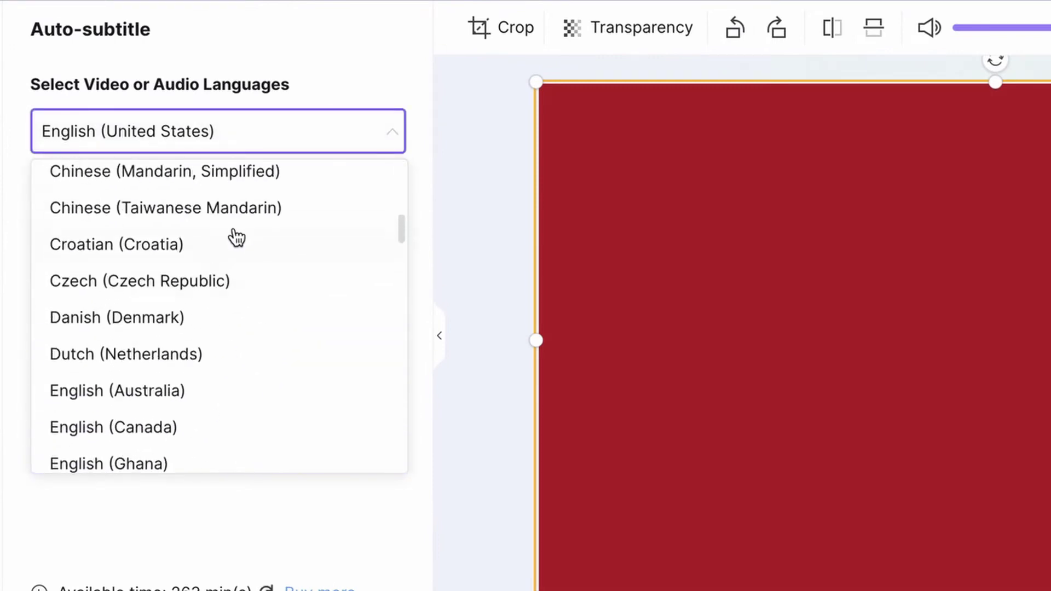
scroll(234, 234, "up", 5)
scroll(236, 238, "down", 10)
left_click(208, 395)
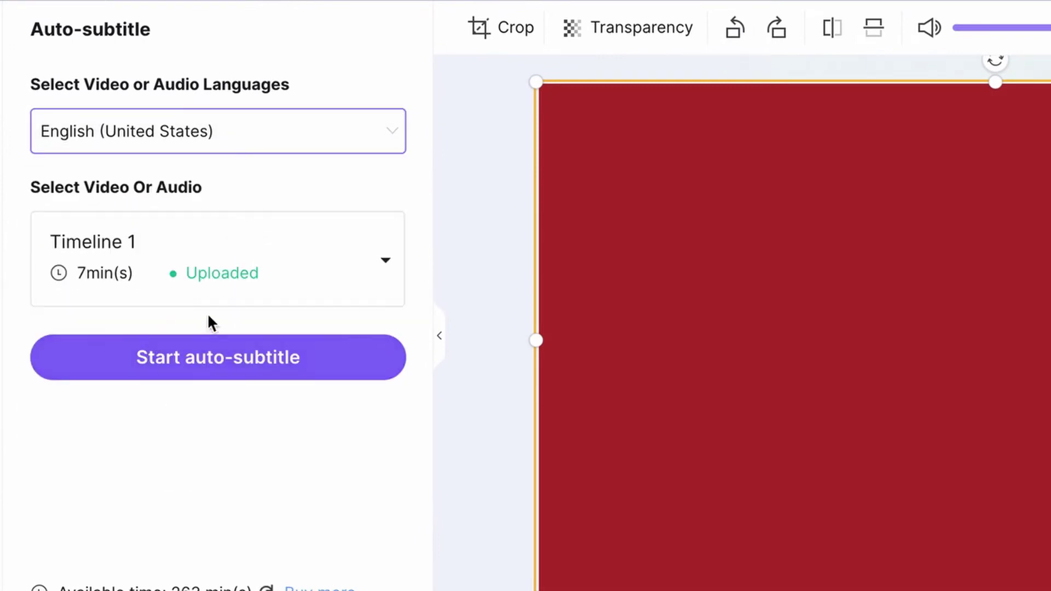
left_click(284, 280)
left_click(206, 405)
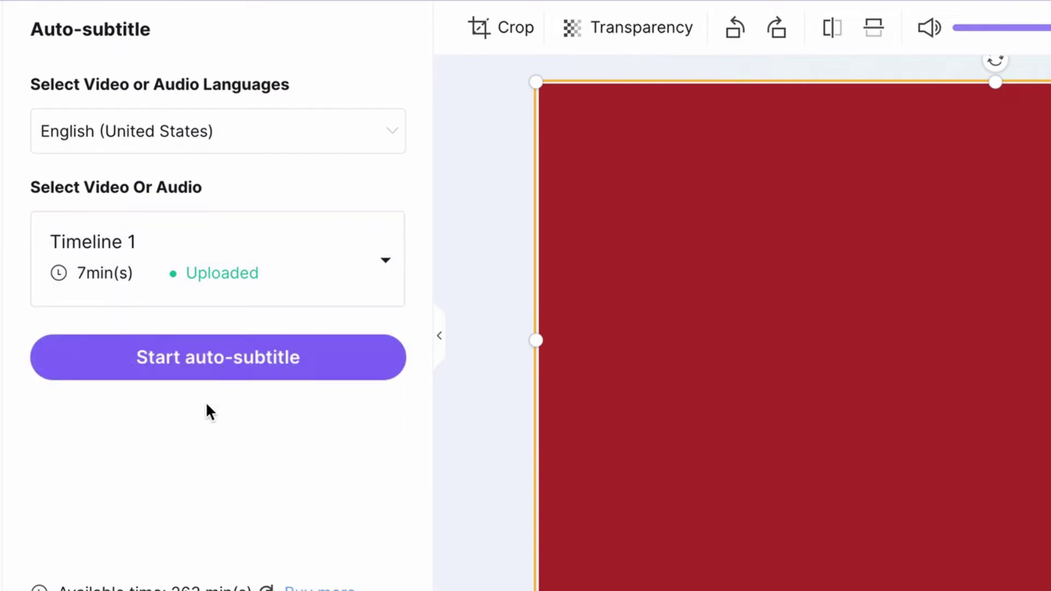
left_click(213, 376)
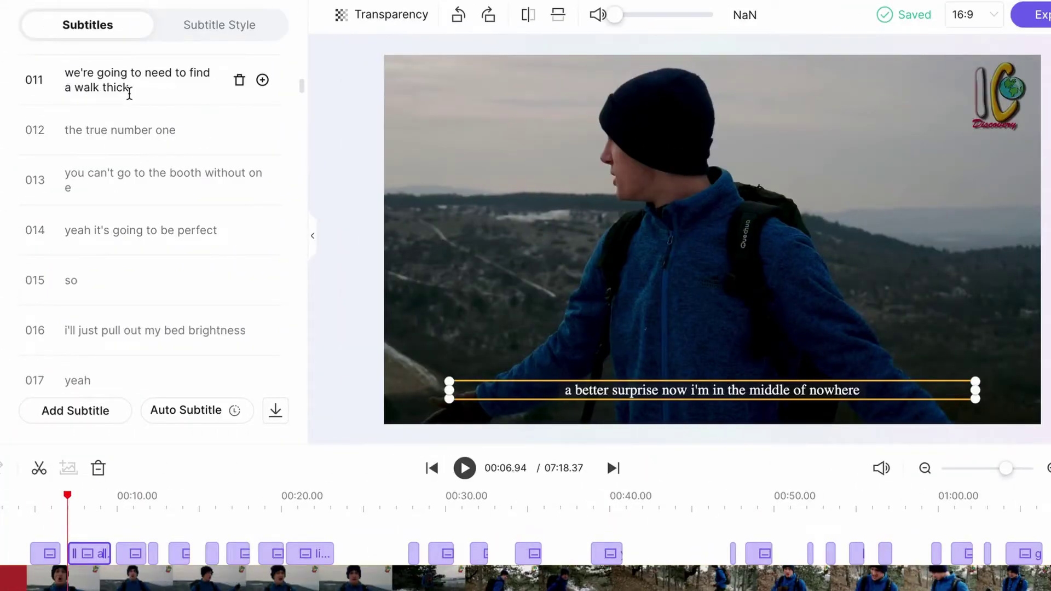
Select 'thick' in subtitle 011, then add a test line 'It's a new line.' and delete it.
left_click_drag(133, 88, 97, 85)
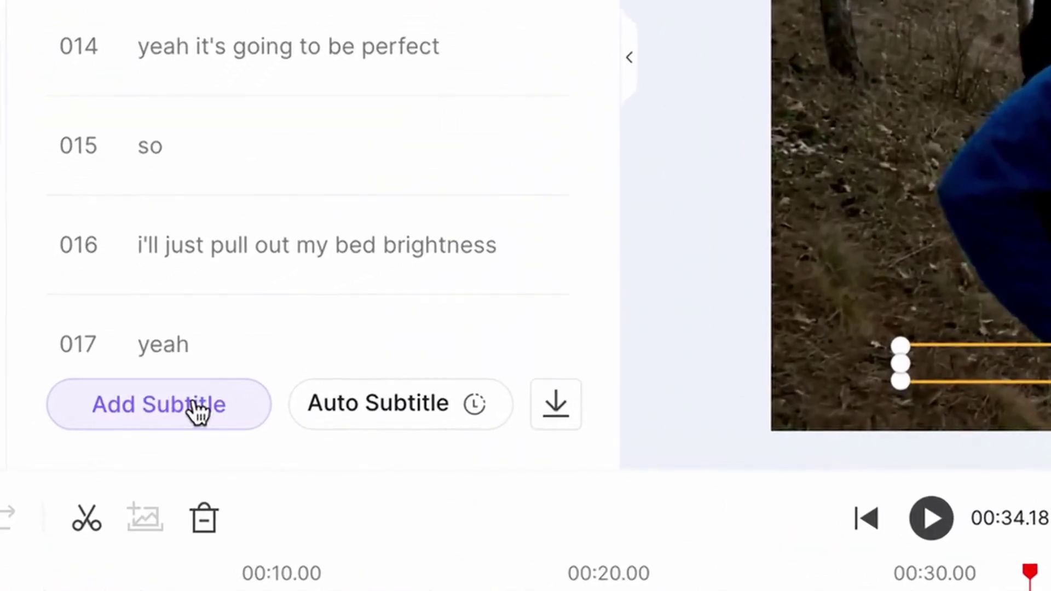
left_click(94, 414)
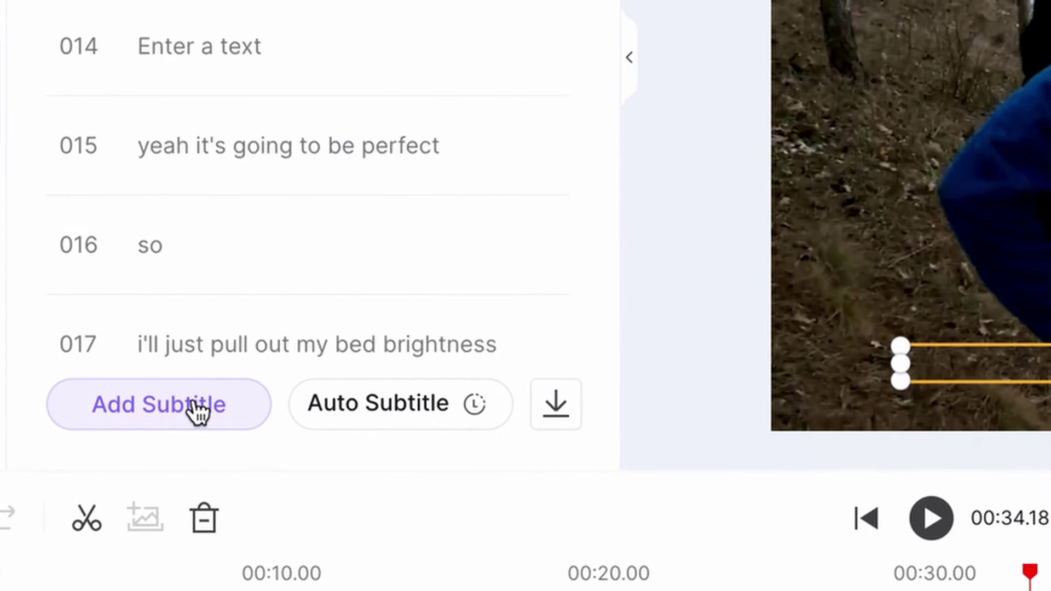
type("It's a new line.")
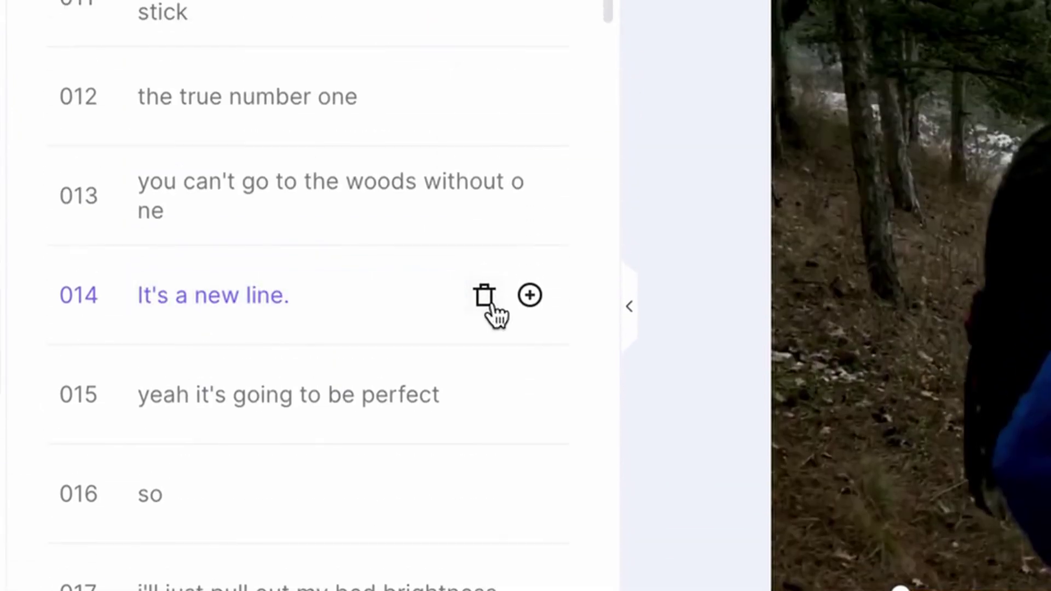
left_click(485, 296)
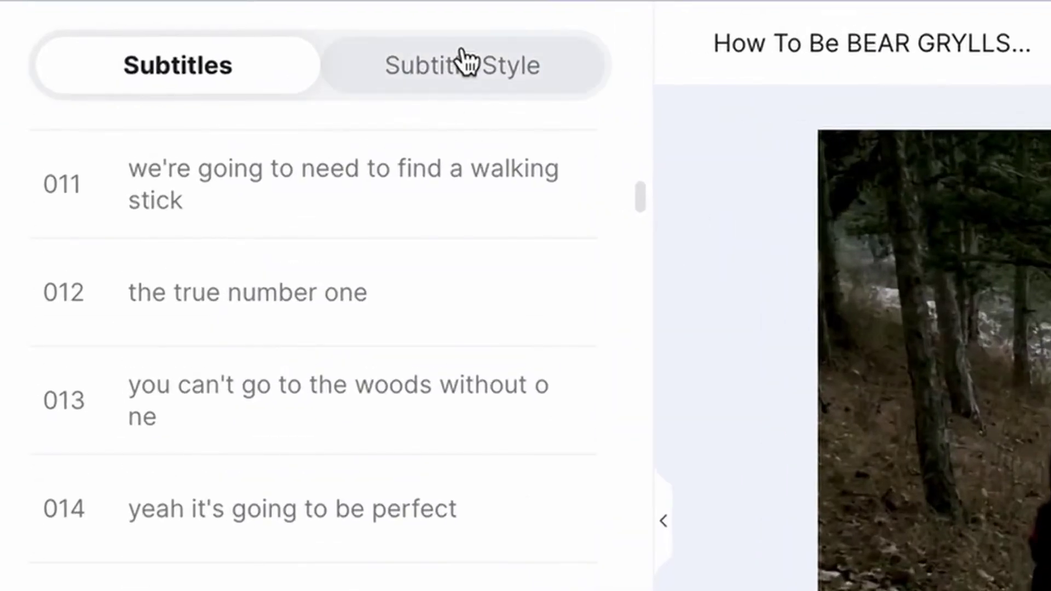
Compare the subtitle effects and settle on the purple background box.
left_click(462, 62)
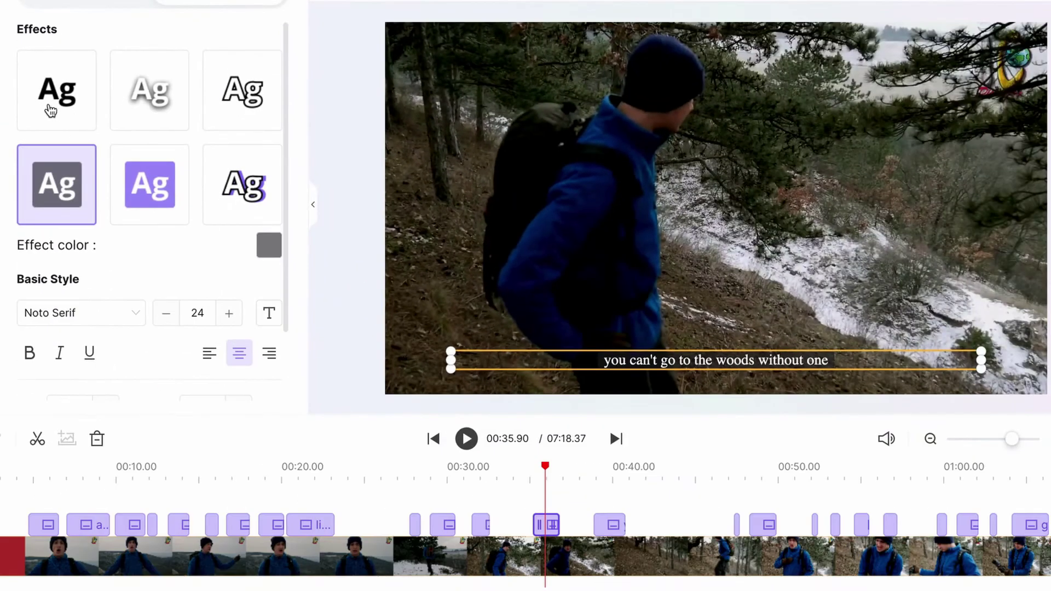
left_click(71, 91)
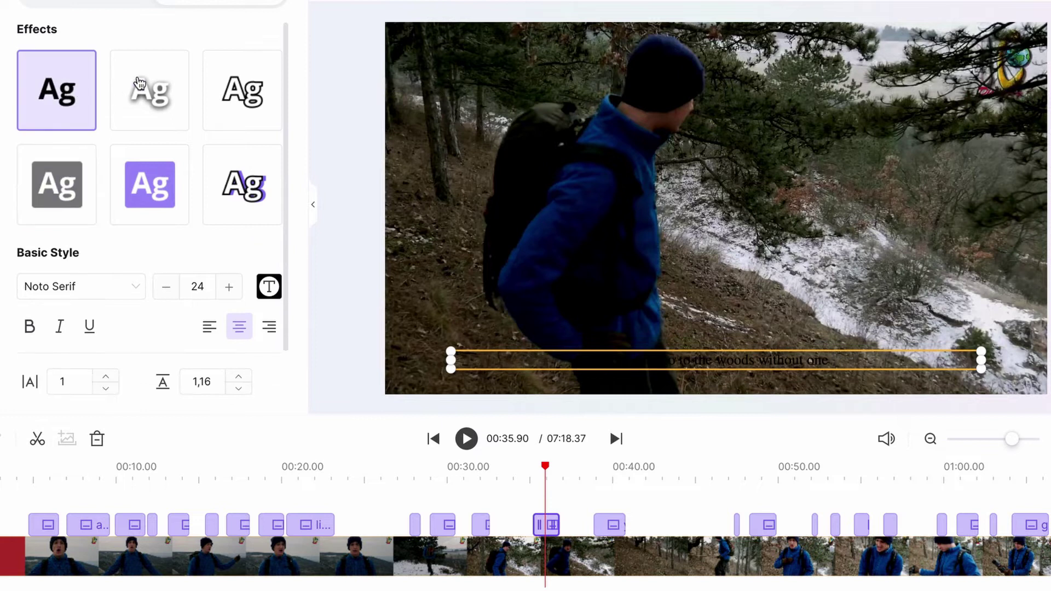
left_click(140, 84)
left_click(223, 90)
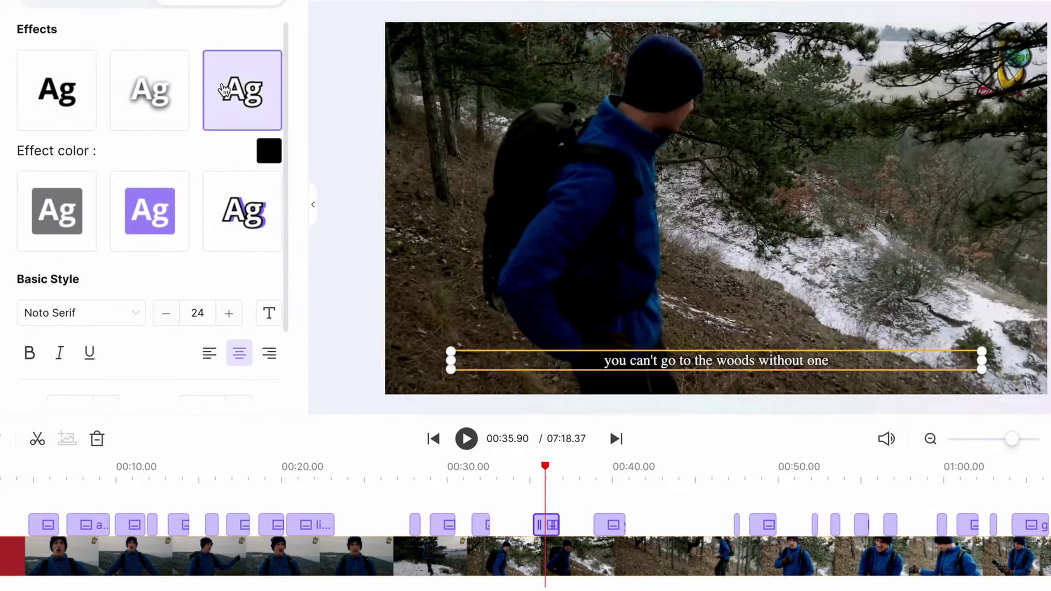
left_click(65, 222)
left_click(156, 194)
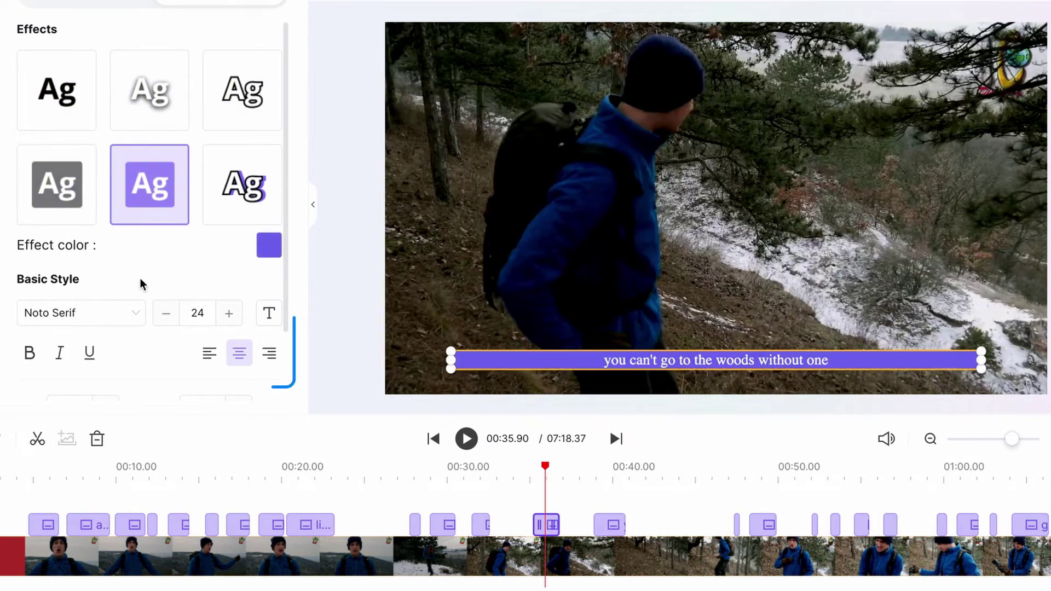
Set the subtitle font to Akronim, keeping the text colour white.
left_click(139, 324)
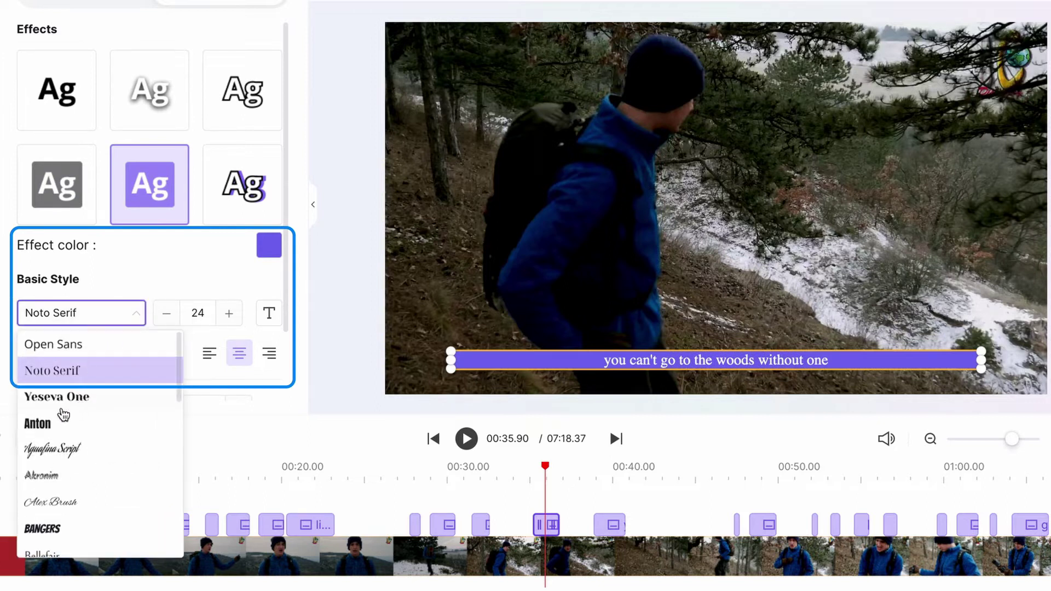
left_click(49, 476)
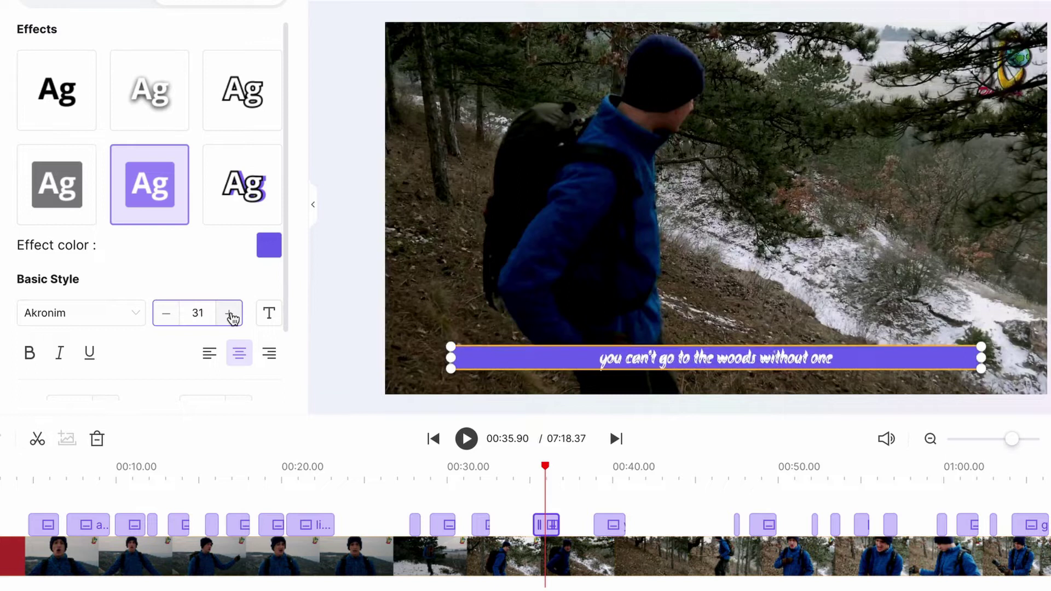
left_click(268, 316)
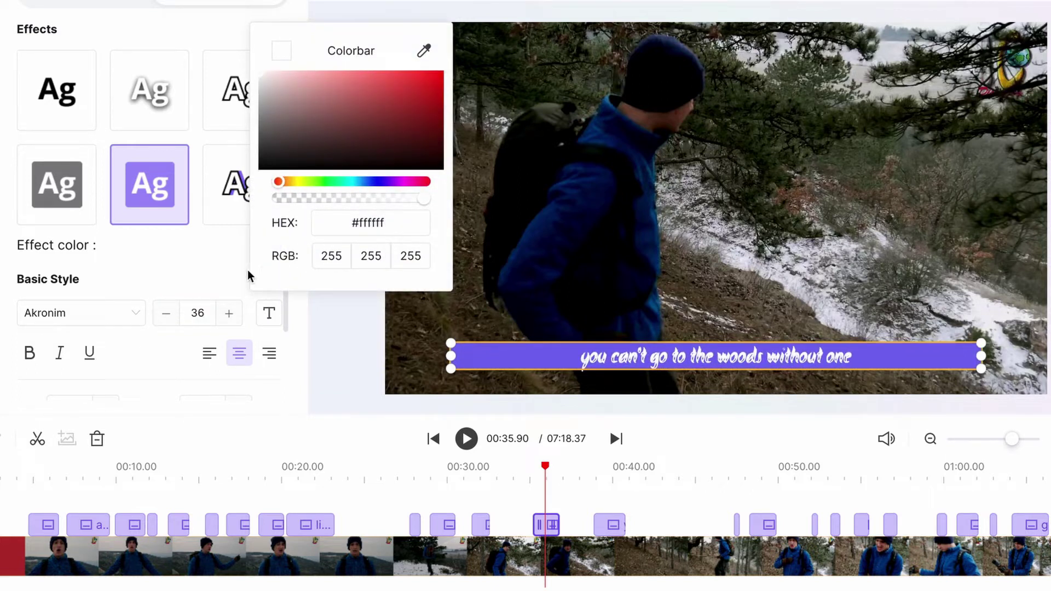
left_click(264, 316)
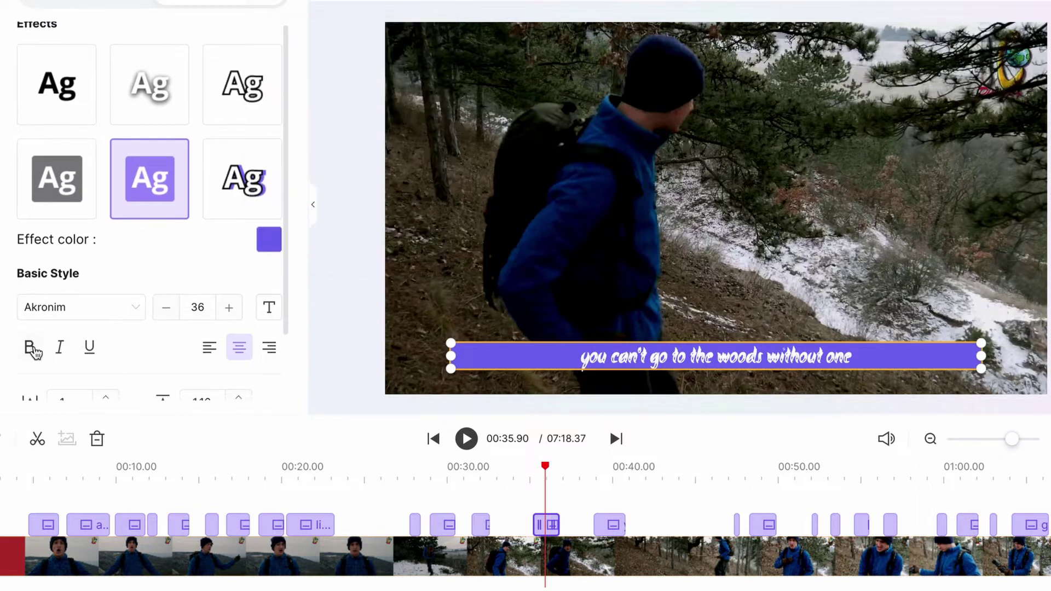
scroll(117, 338, "down", 3)
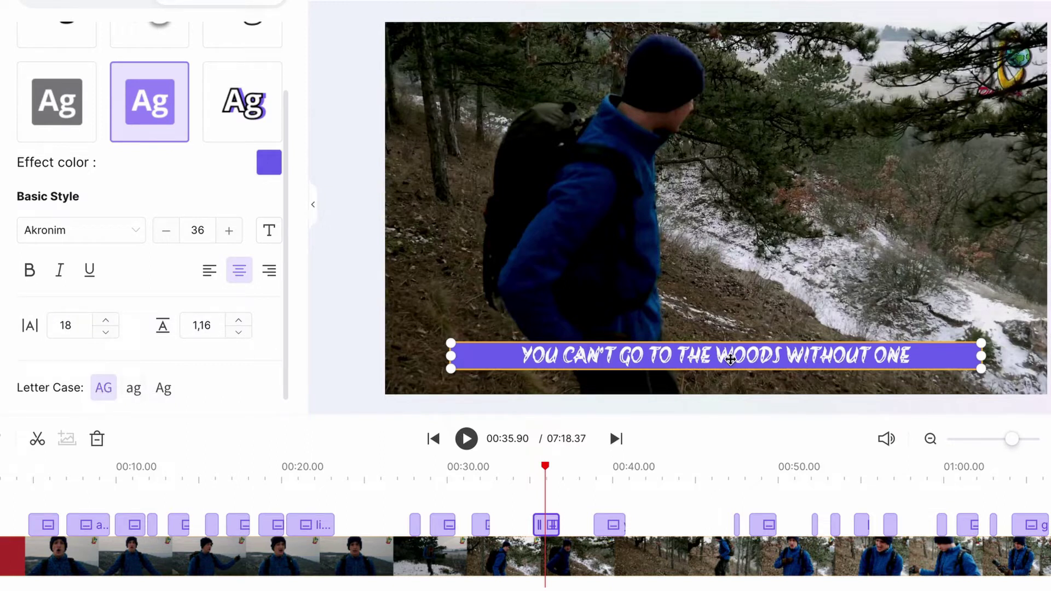
Move the subtitle to the top, resize its bar, then drag it back near the bottom.
mouse_move(730, 360)
left_mouse_down()
mouse_move(718, 98)
mouse_move(738, 365)
mouse_move(756, 286)
mouse_move(732, 60)
mouse_move(657, 249)
mouse_move(768, 189)
mouse_move(736, 188)
left_mouse_up()
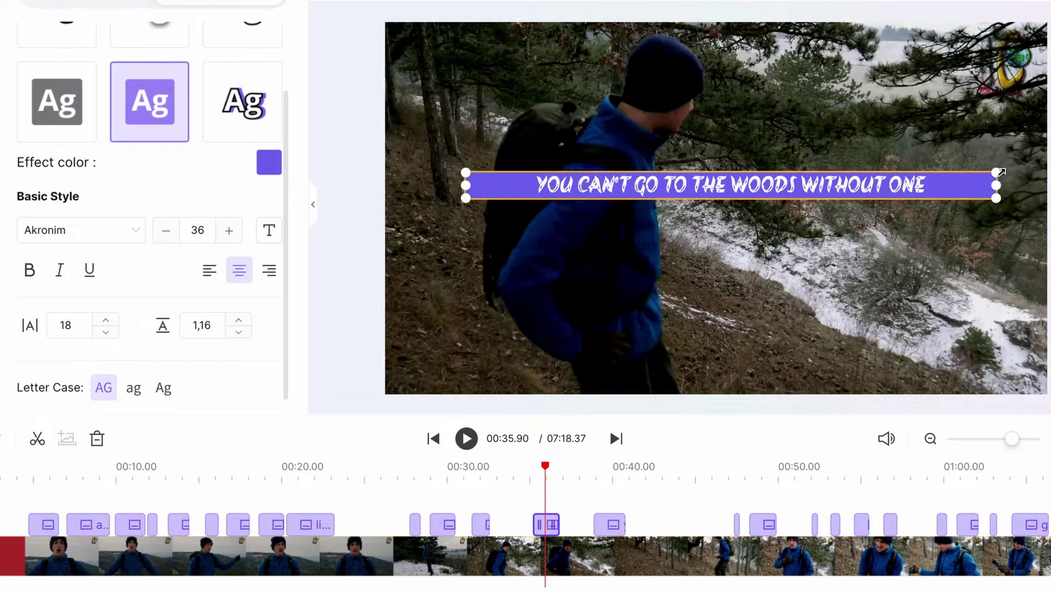
left_click_drag(989, 173, 797, 188)
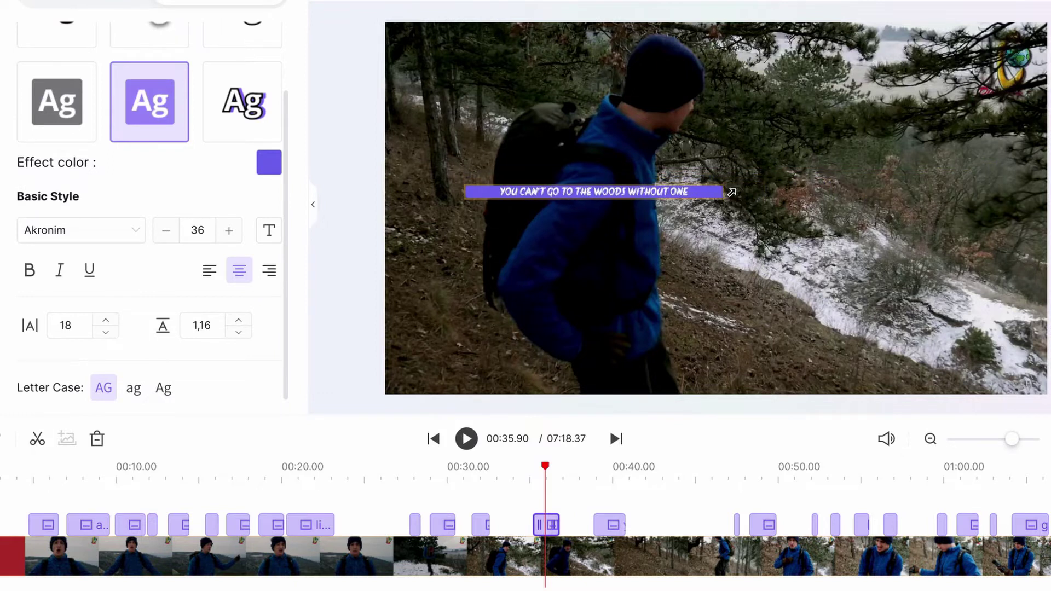
left_click_drag(861, 179, 874, 181)
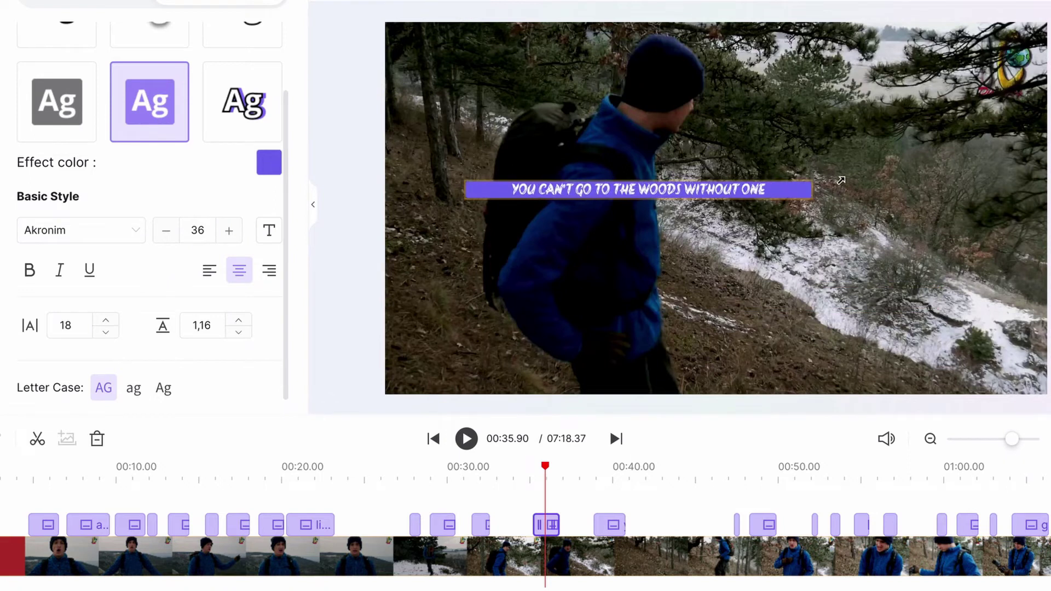
left_click_drag(801, 256, 756, 367)
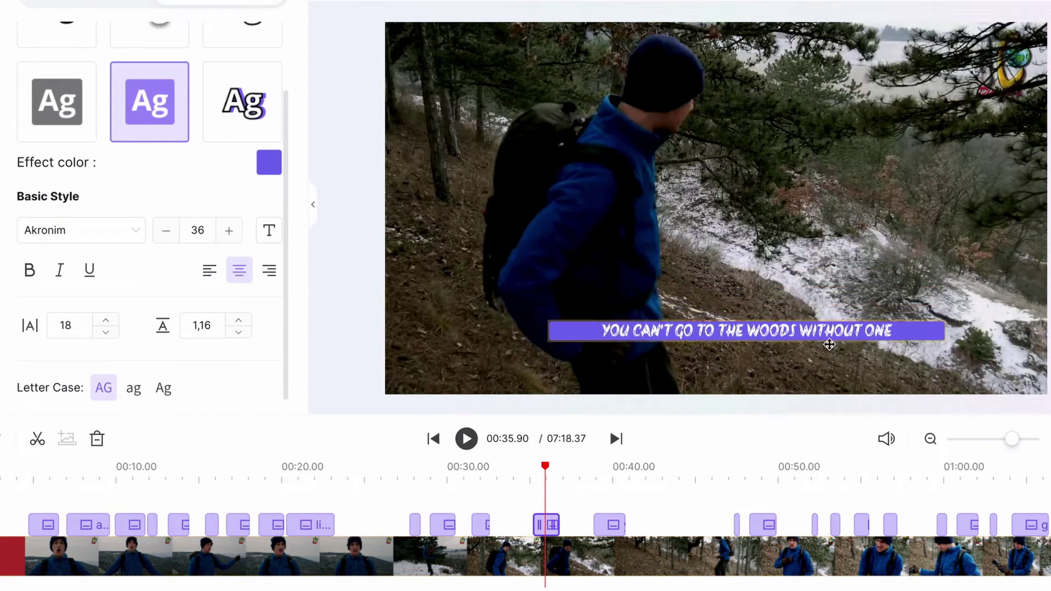
Rotate the subtitle bar and restore it to horizontal, then return to the subtitle lines.
left_click(808, 371)
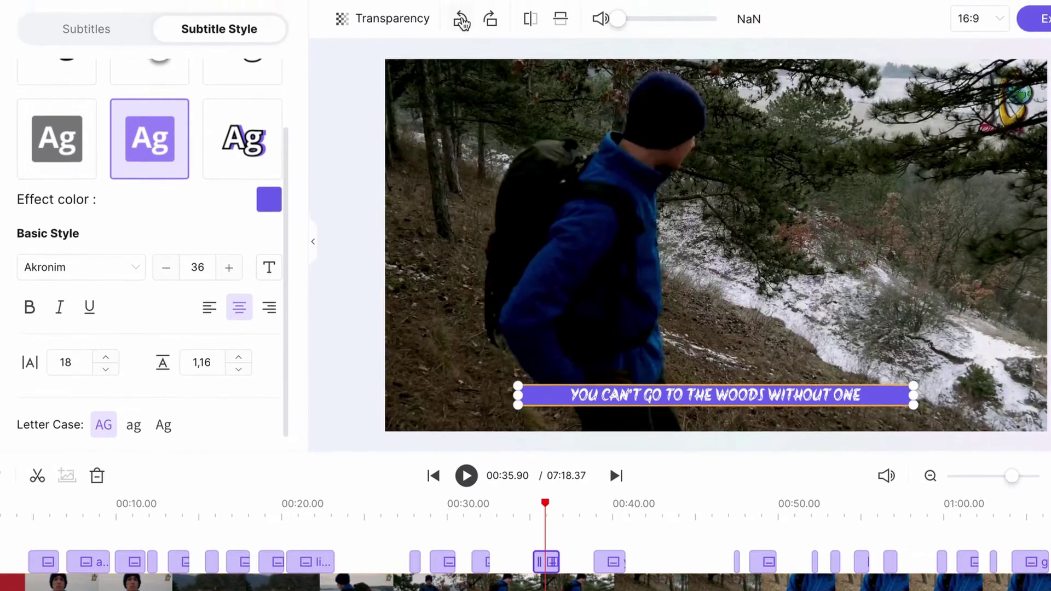
left_click(462, 10)
left_click(461, 25)
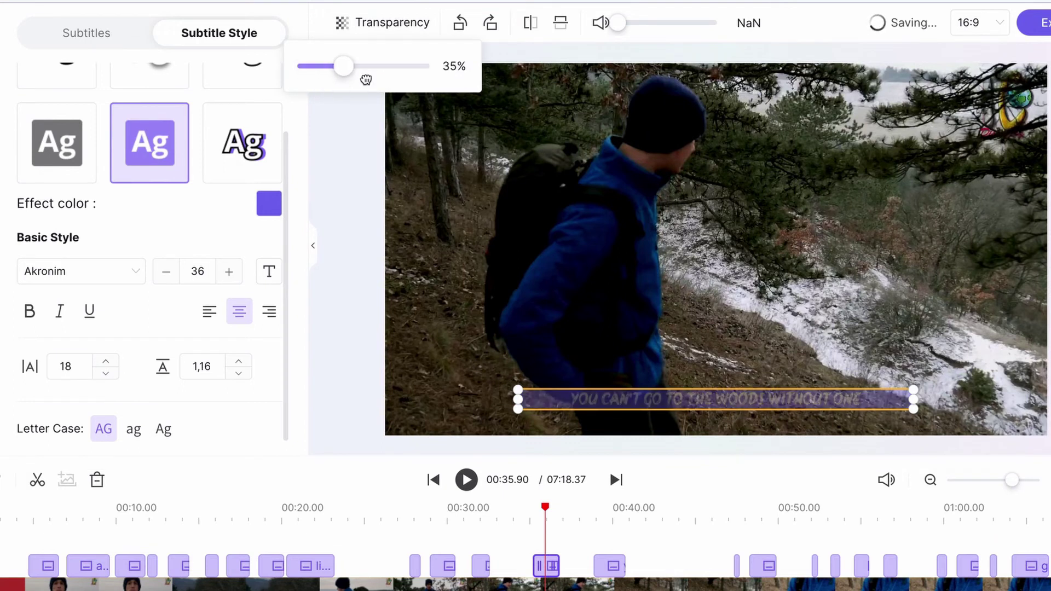
left_click(110, 38)
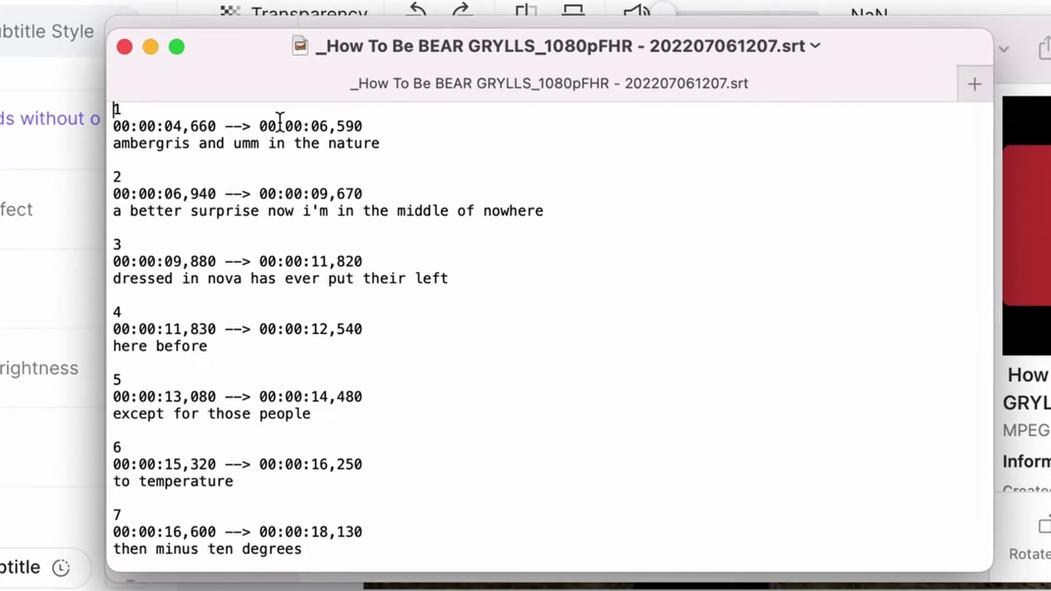
Scroll through the .srt entries in TextEdit, close the file, and minimize the July videos folder.
scroll(306, 181, "down", 4)
scroll(336, 245, "down", 7)
scroll(335, 244, "down", 5)
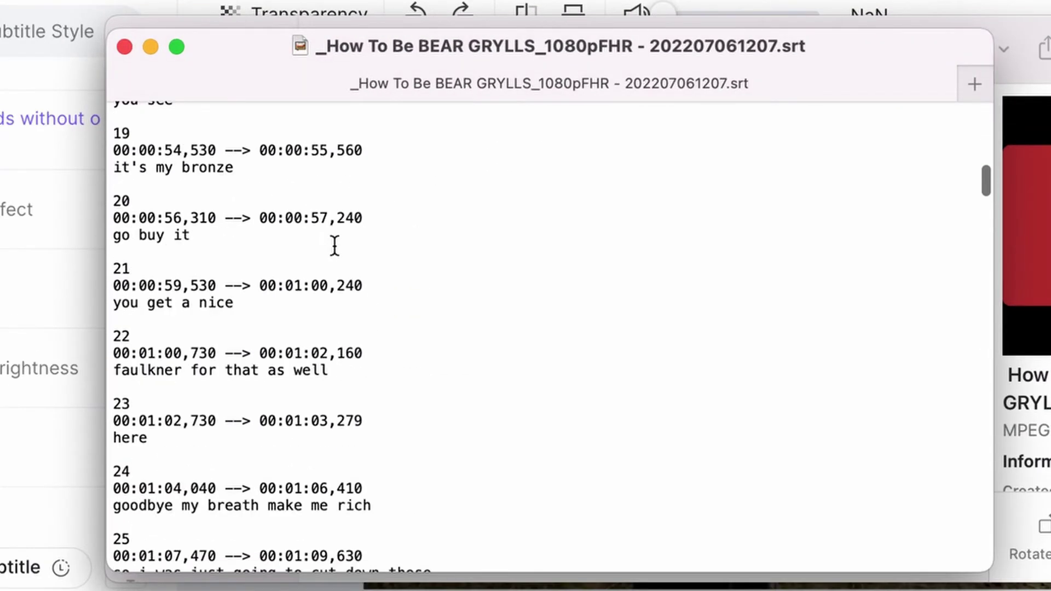
scroll(335, 244, "down", 10)
scroll(335, 244, "down", 5)
scroll(335, 244, "down", 8)
scroll(335, 244, "down", 9)
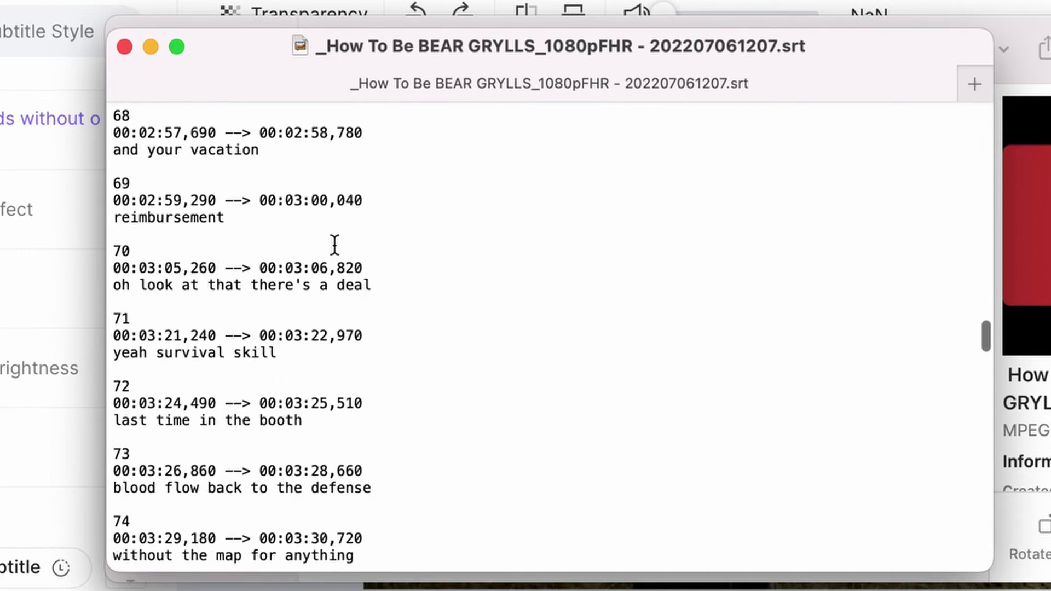
scroll(335, 244, "down", 5)
left_click(125, 47)
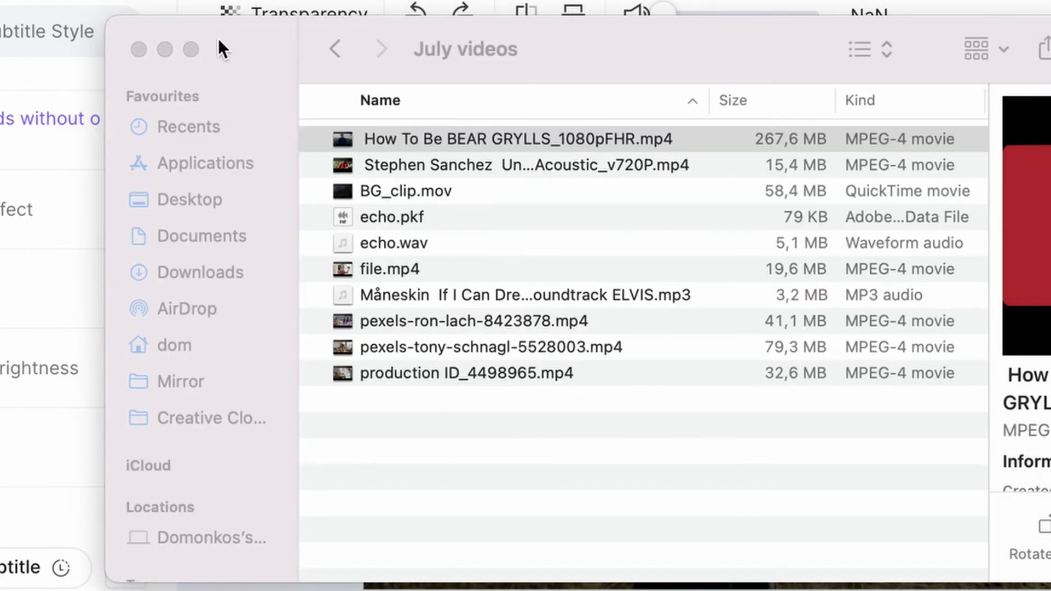
left_click(167, 50)
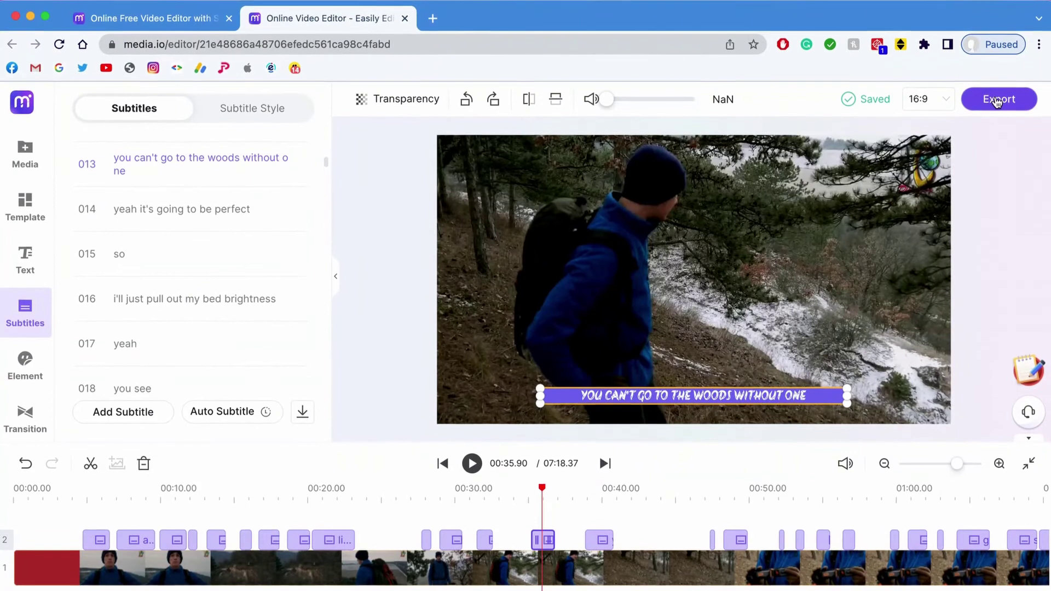
Export the video at 1080p under the name How To Be BEAR GRYLLS_sub.
left_click(997, 100)
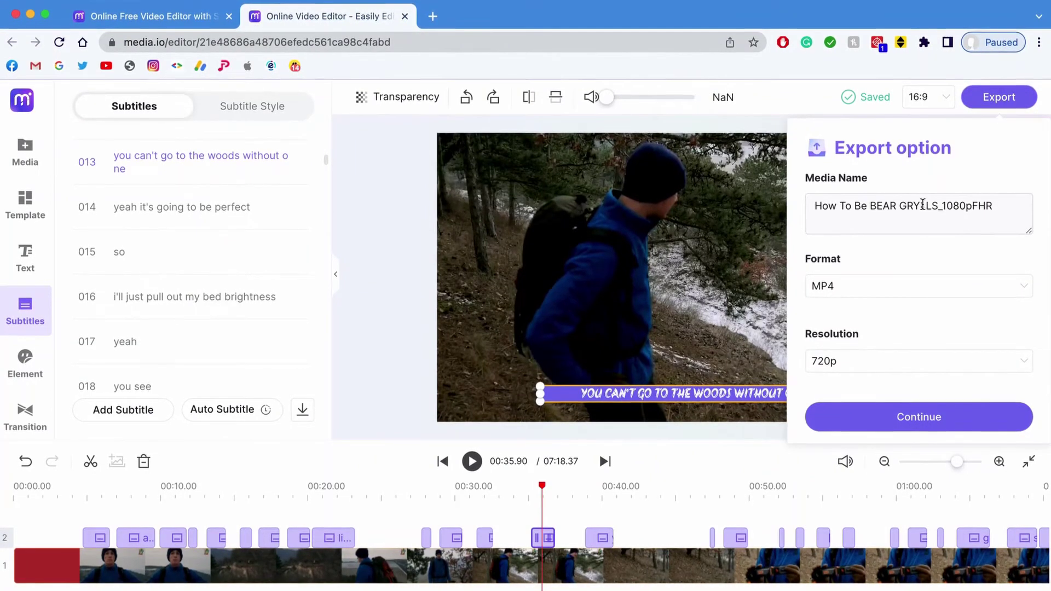
left_click(913, 363)
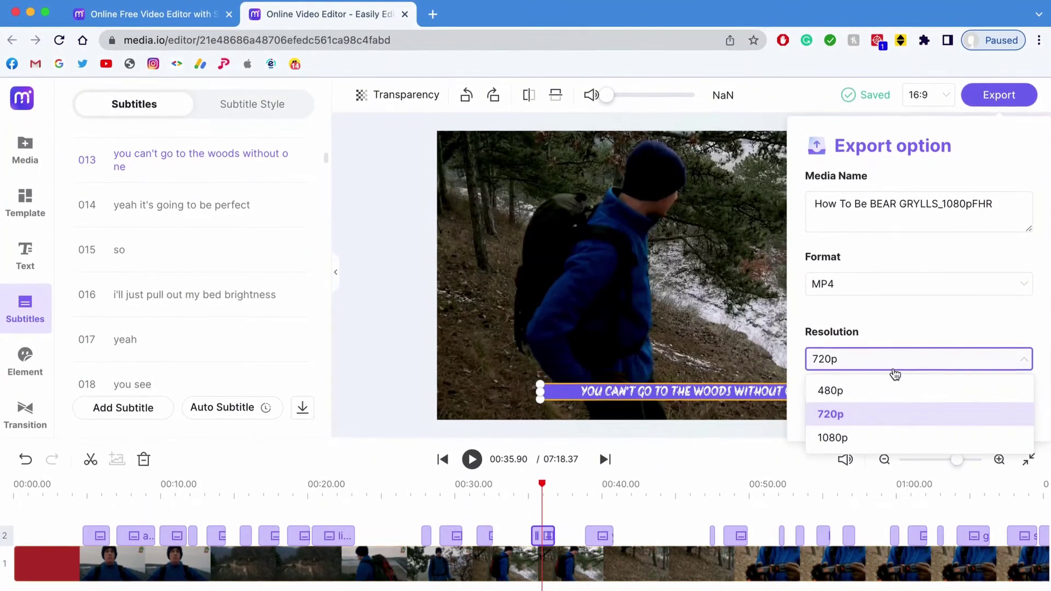
left_click(873, 438)
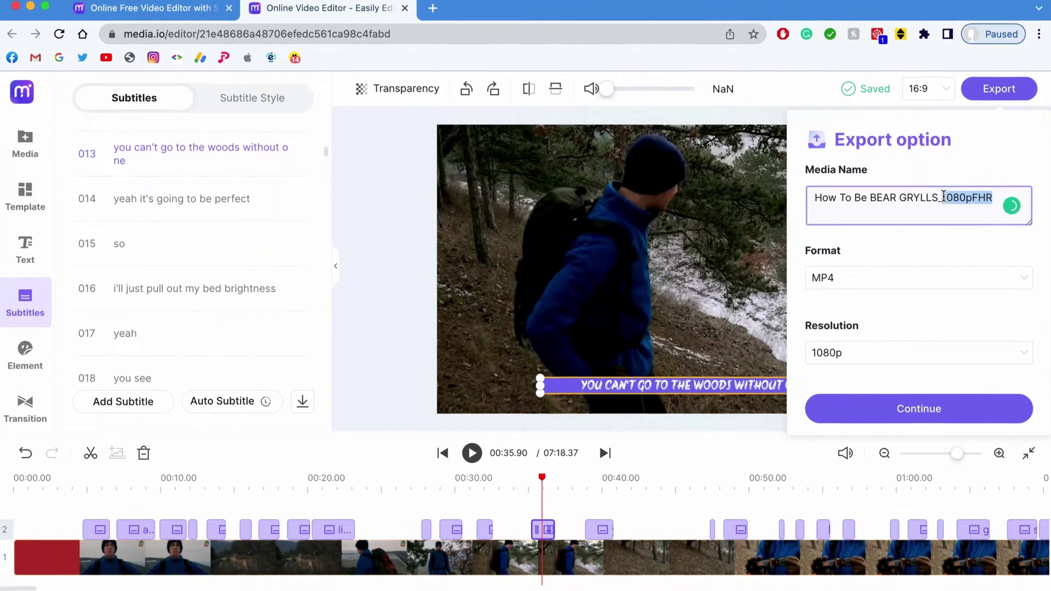
type("sub")
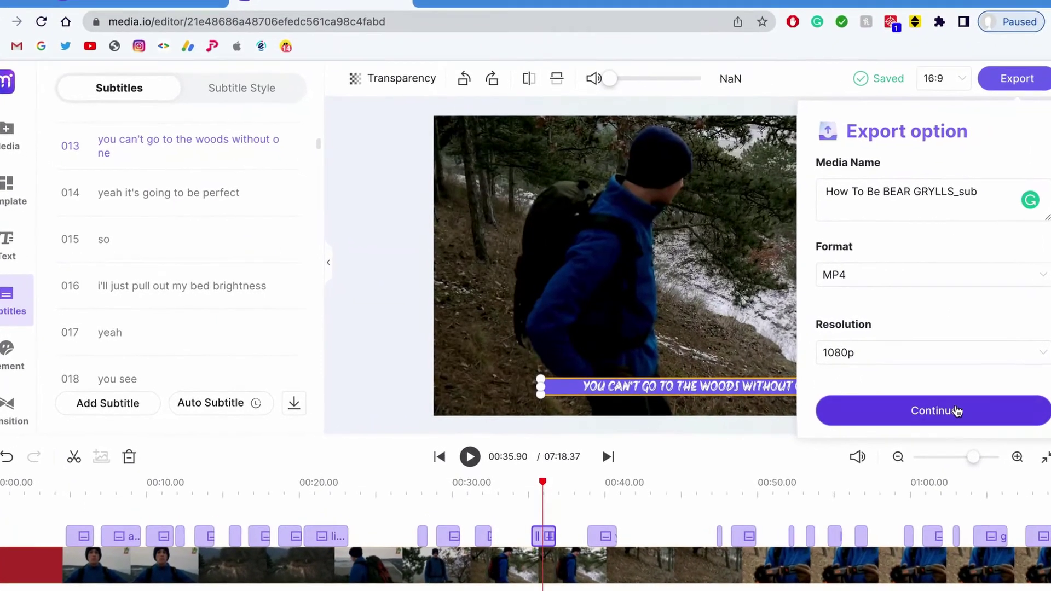
left_click(956, 411)
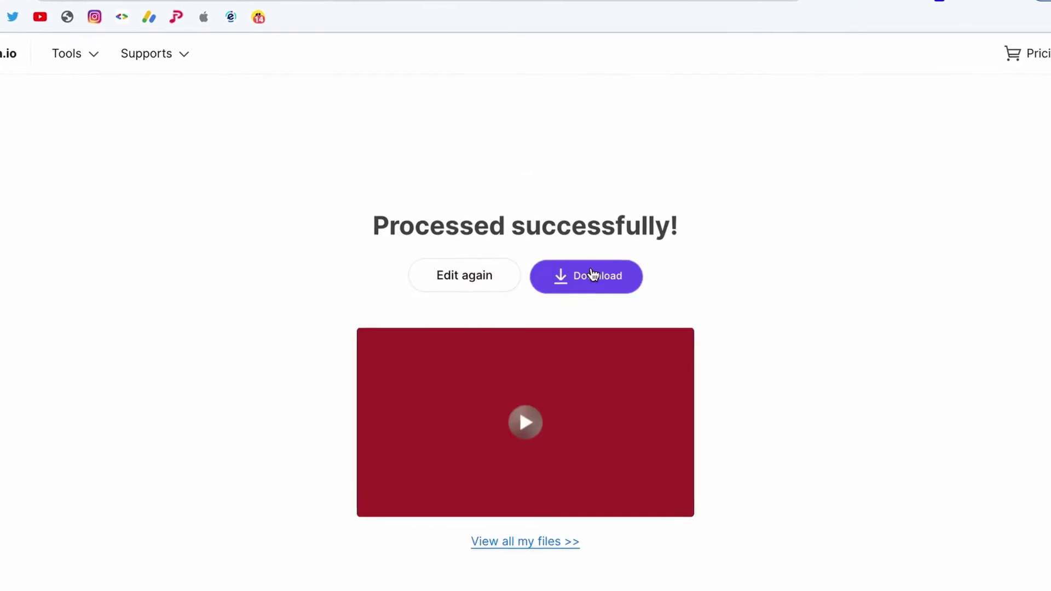
Download the MP4 into Downloads and skim it to check the burned-in subtitles.
left_click(596, 271)
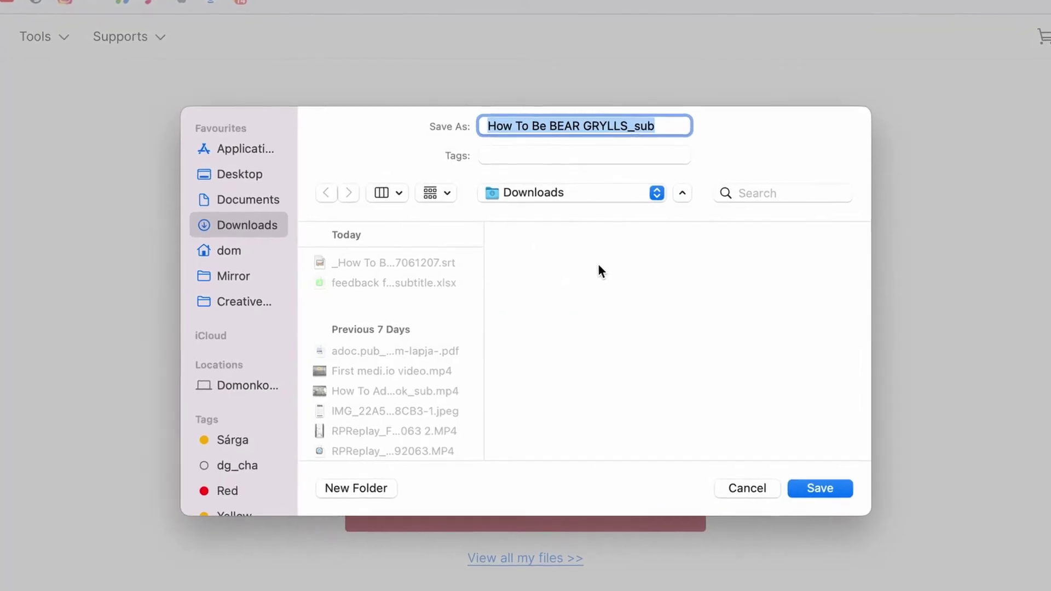
left_click(831, 496)
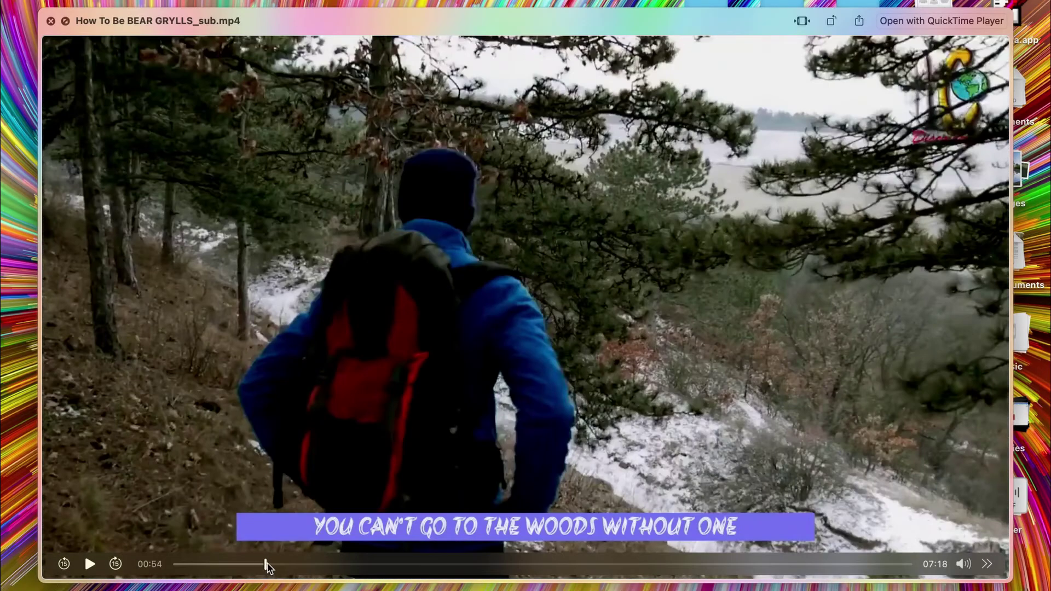
left_click_drag(225, 565, 270, 565)
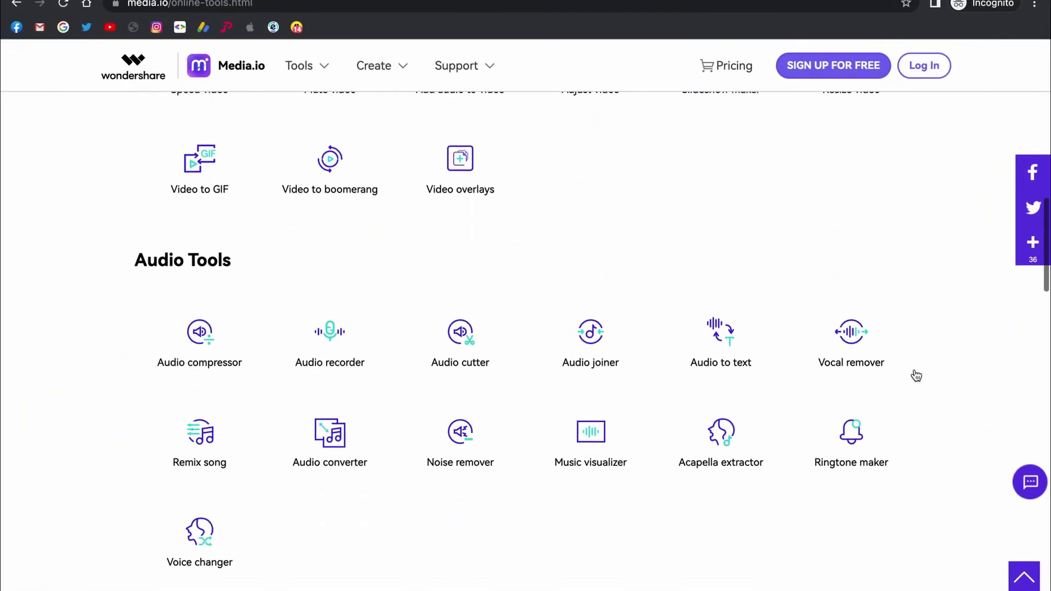
Scroll the Media.io tools page, then start entering 'media.io' in Safari's address bar.
scroll(916, 376, "down", 4)
scroll(914, 374, "down", 5)
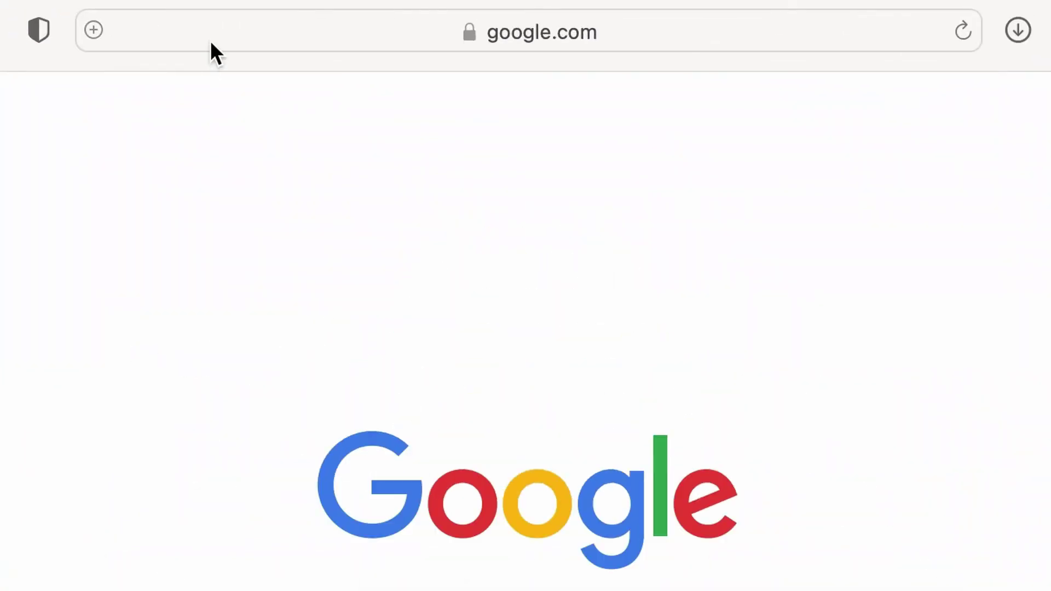
left_click(211, 42)
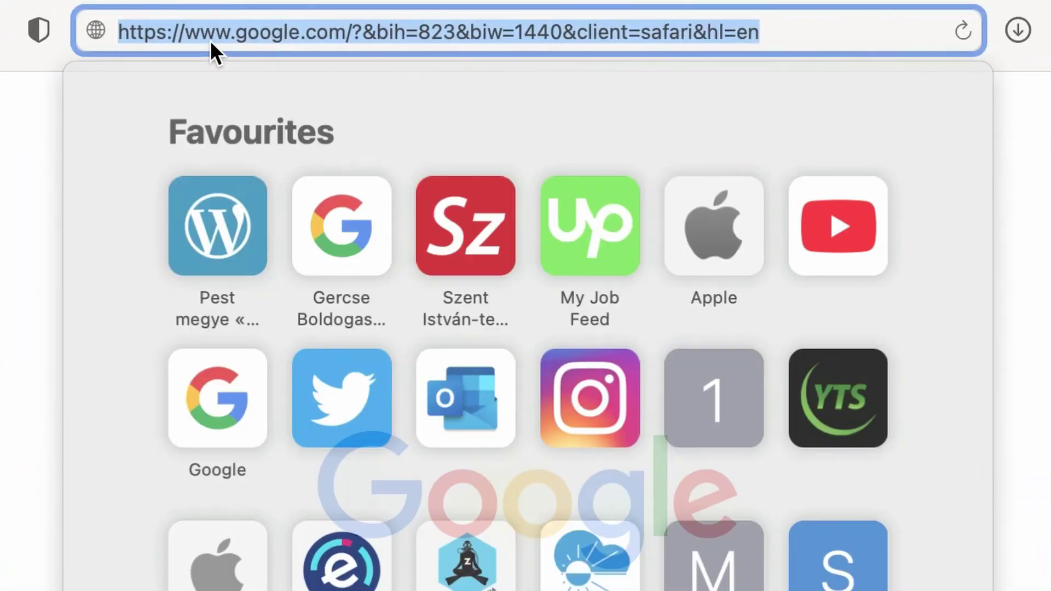
type("media.io")
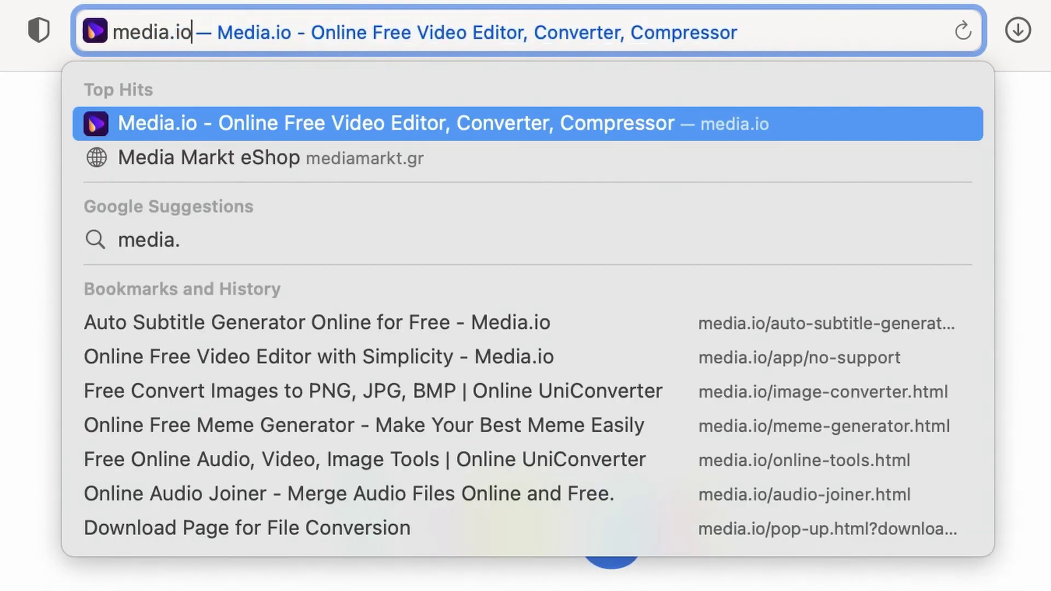